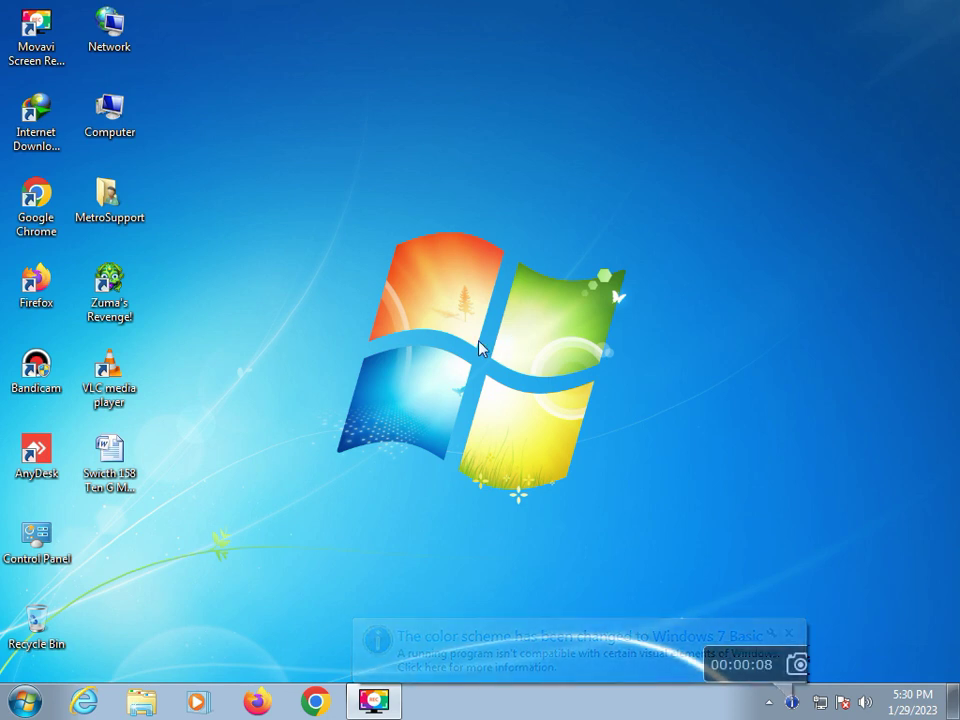
right_click(378, 183)
click(434, 231)
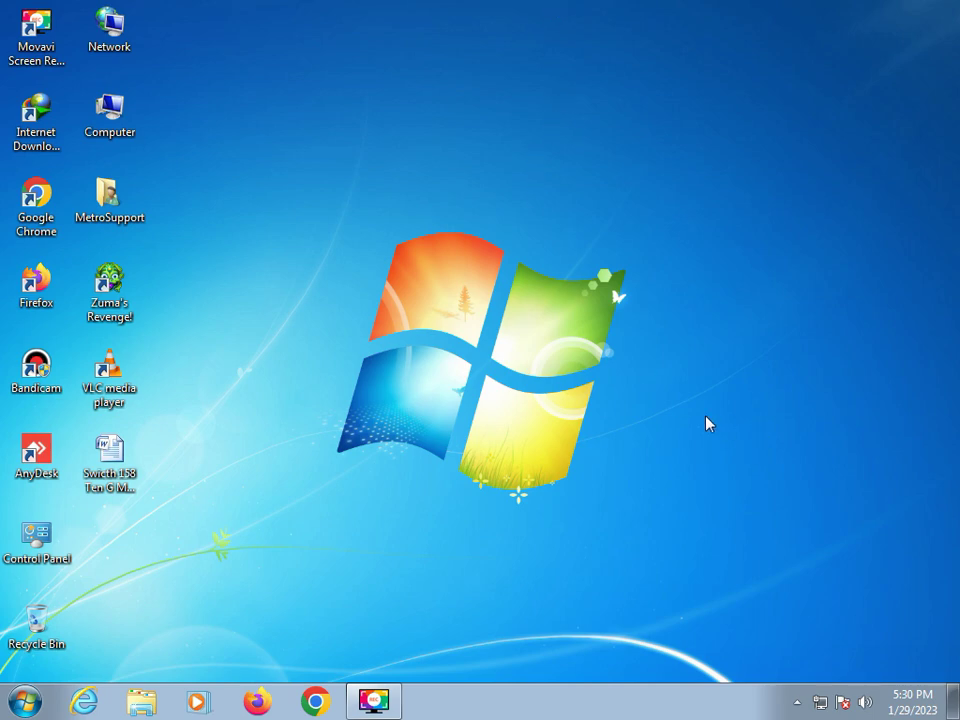
right_click(424, 216)
click(456, 267)
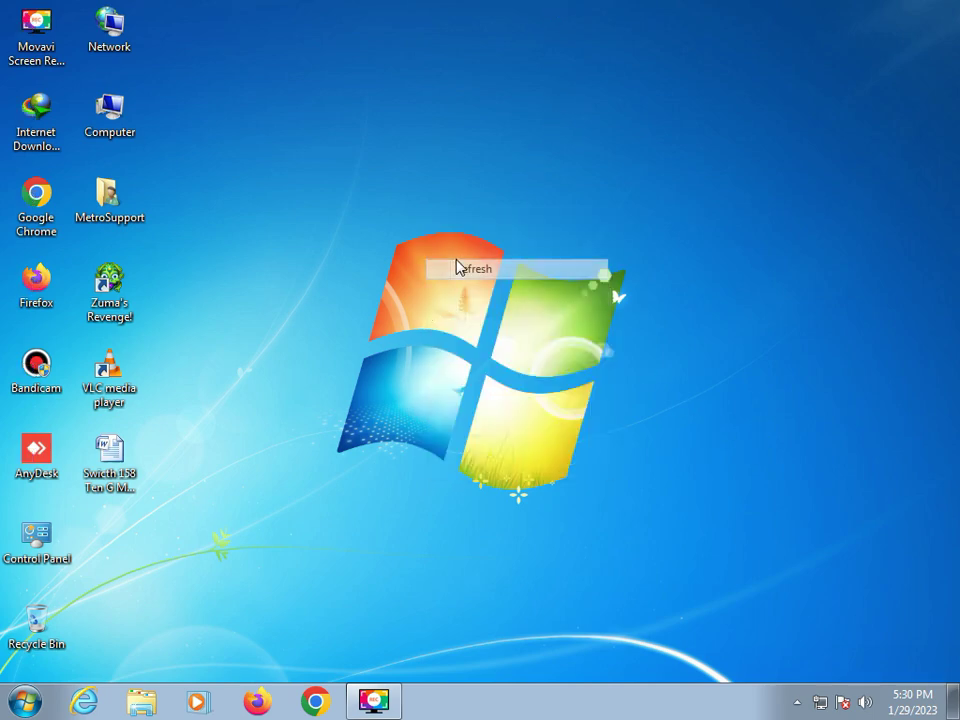
right_click(226, 168)
click(275, 221)
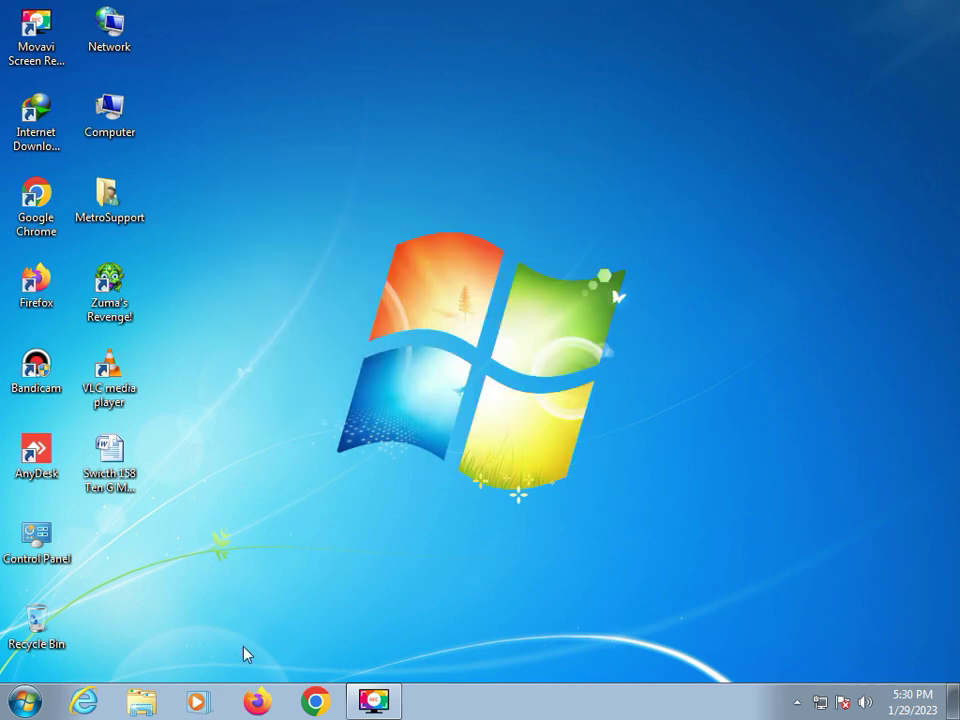
Step: Launch Firefox, go to the OLT web management interface at 192.168.8.200, and log in with the prefilled admin credentials
click(257, 701)
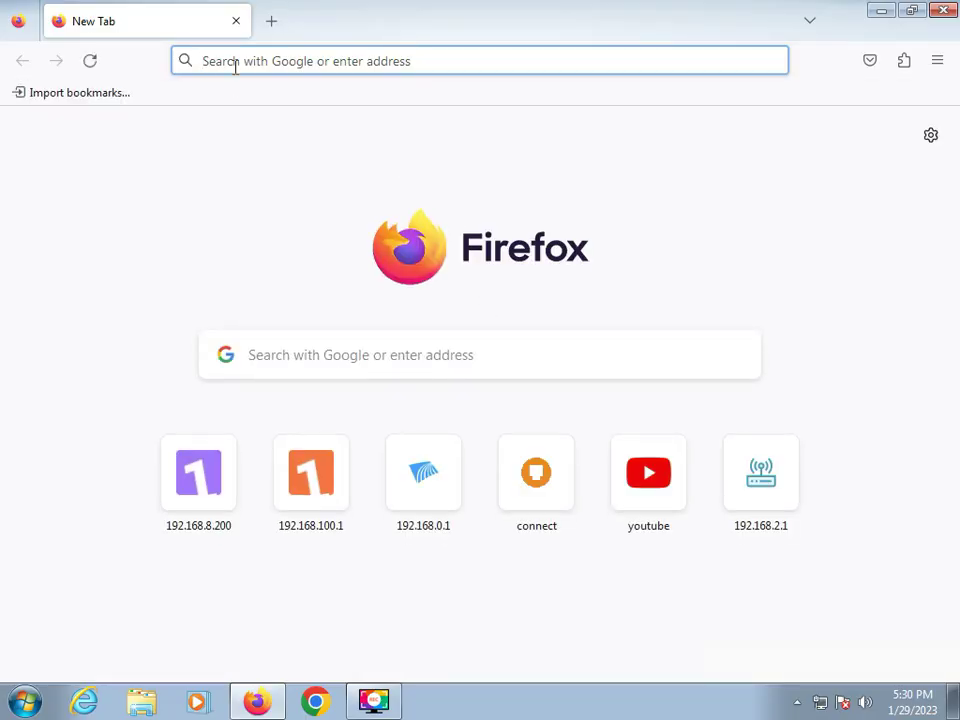
click(235, 67)
text(192.)
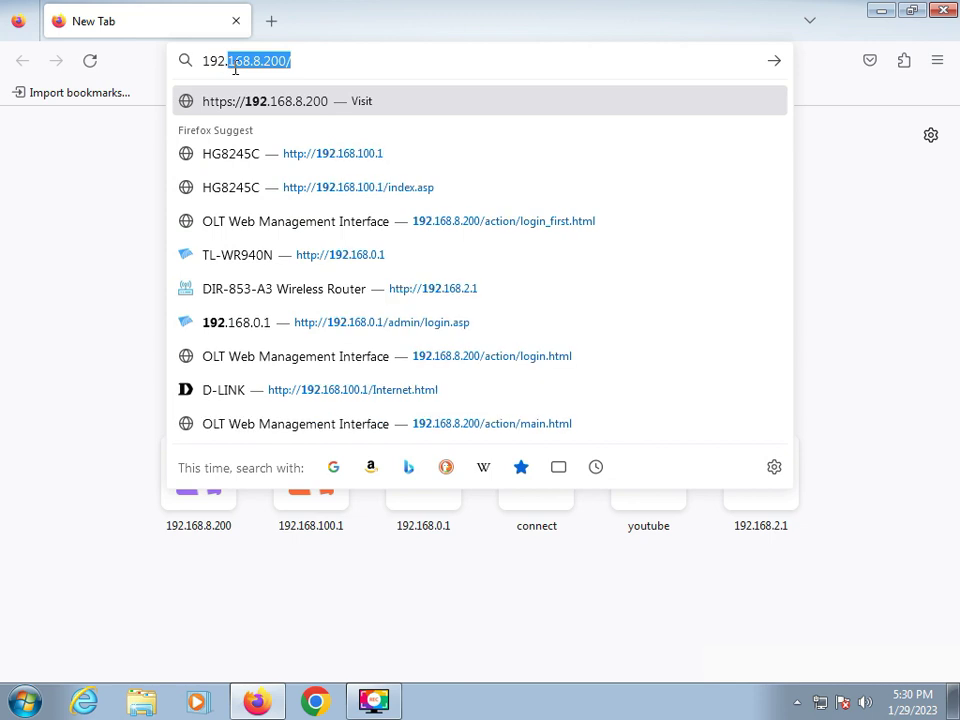
key(Return)
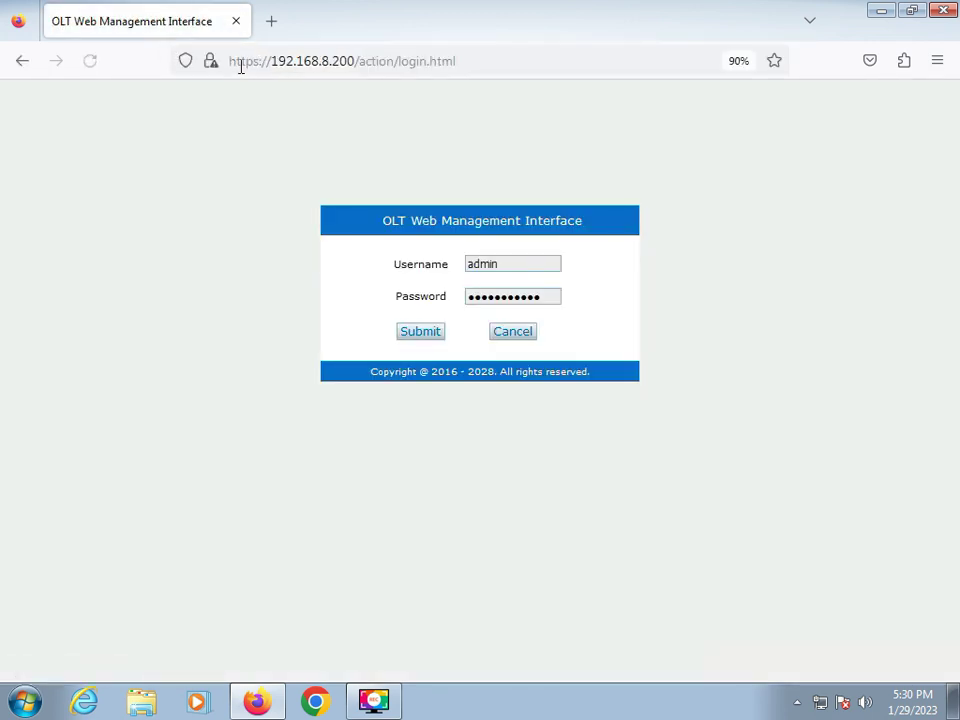
click(419, 333)
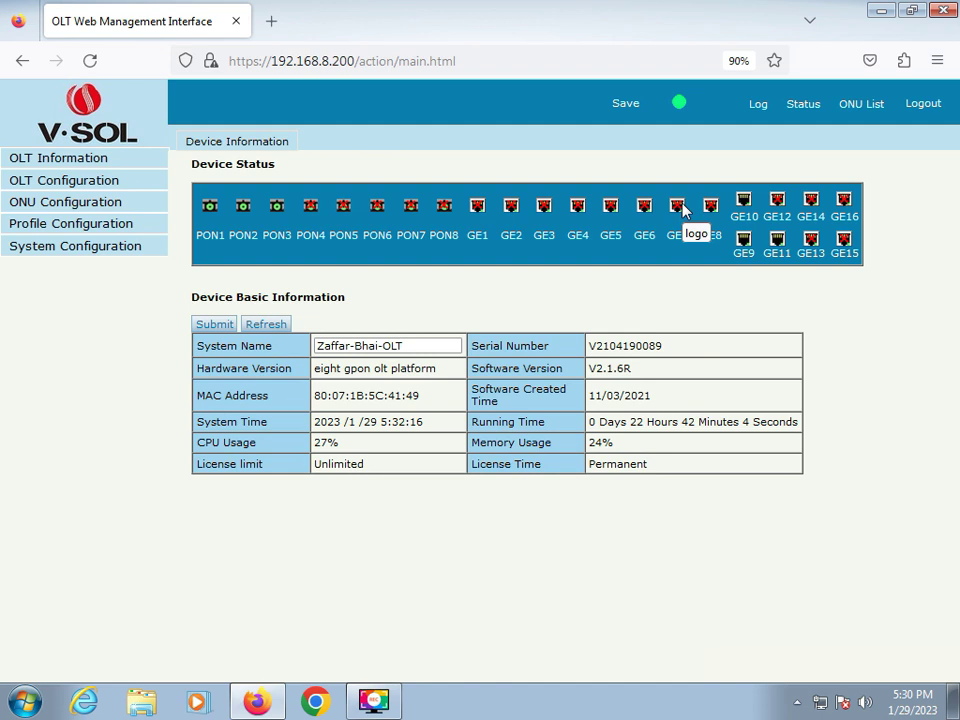
Step: Review the OLT's device information, VLAN table and uplink port traffic statistics
click(66, 160)
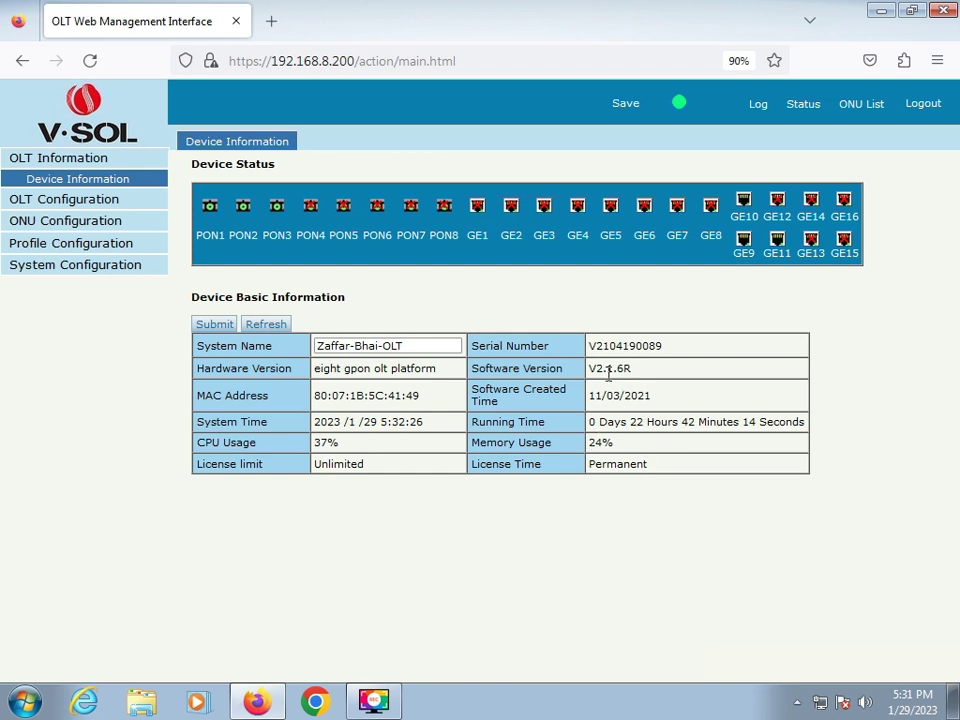
drag(597, 346, 720, 372)
click(720, 372)
click(90, 201)
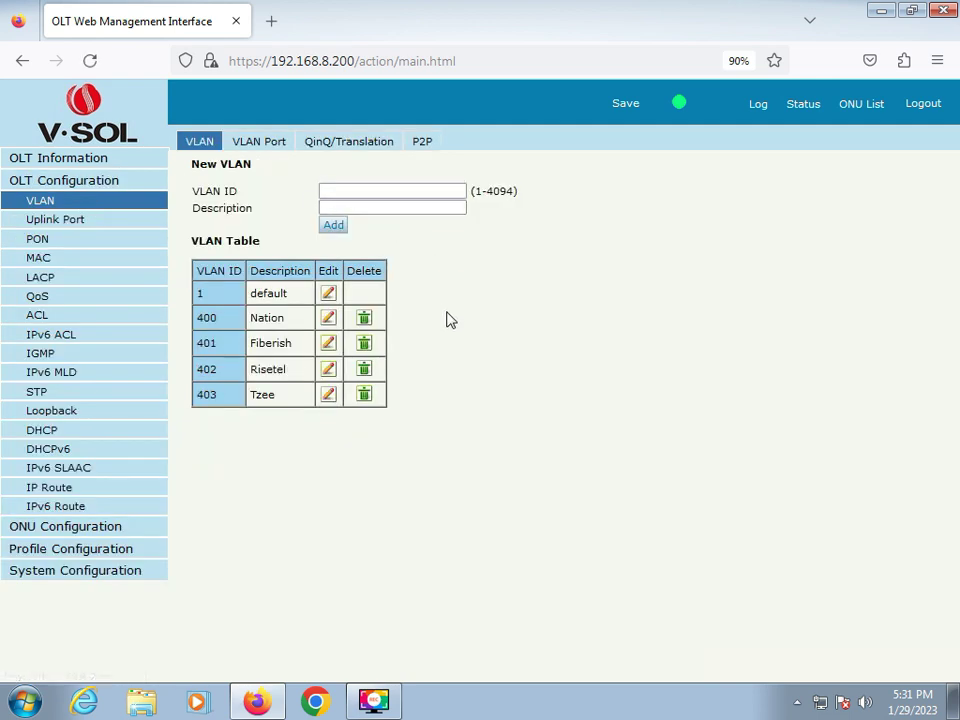
click(78, 222)
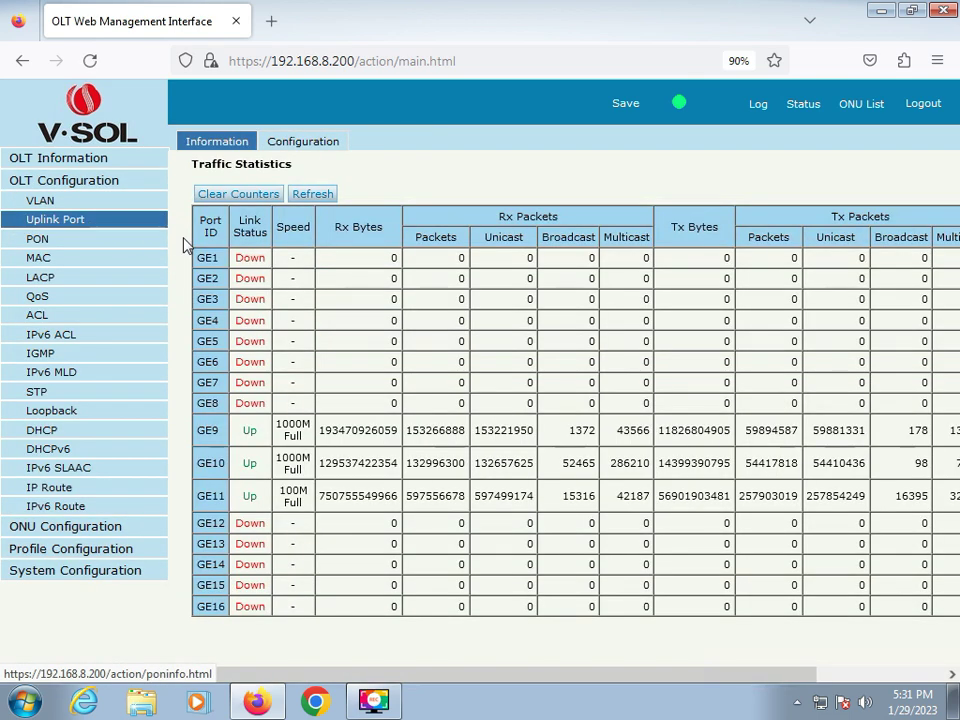
drag(664, 680, 613, 688)
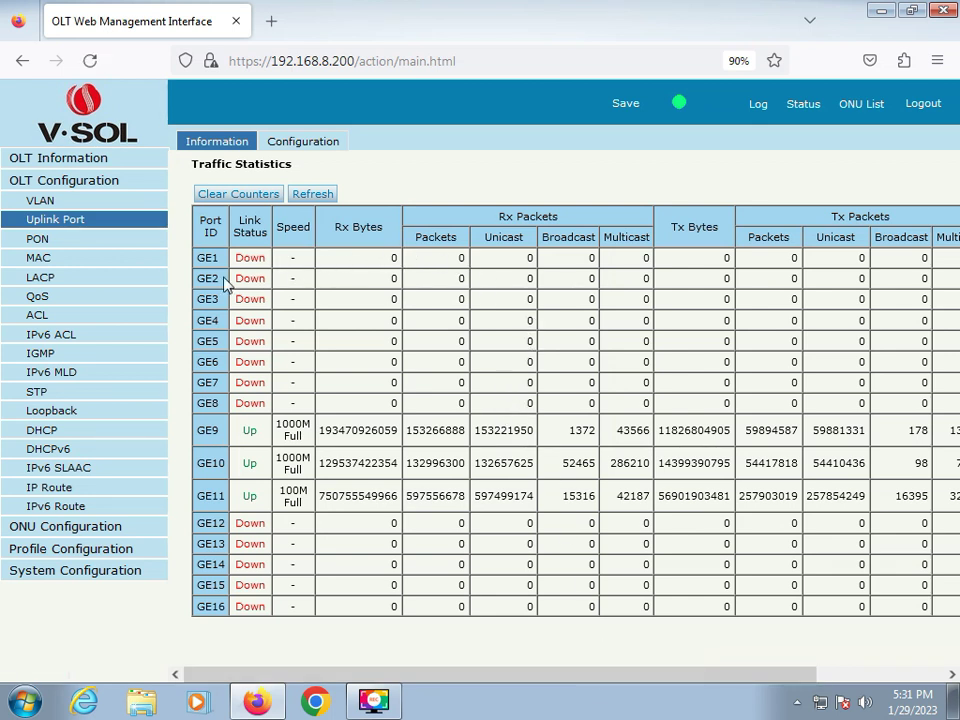
Step: Expand the OLT's DHCP configuration and open the DHCP Snooping bind list
click(44, 433)
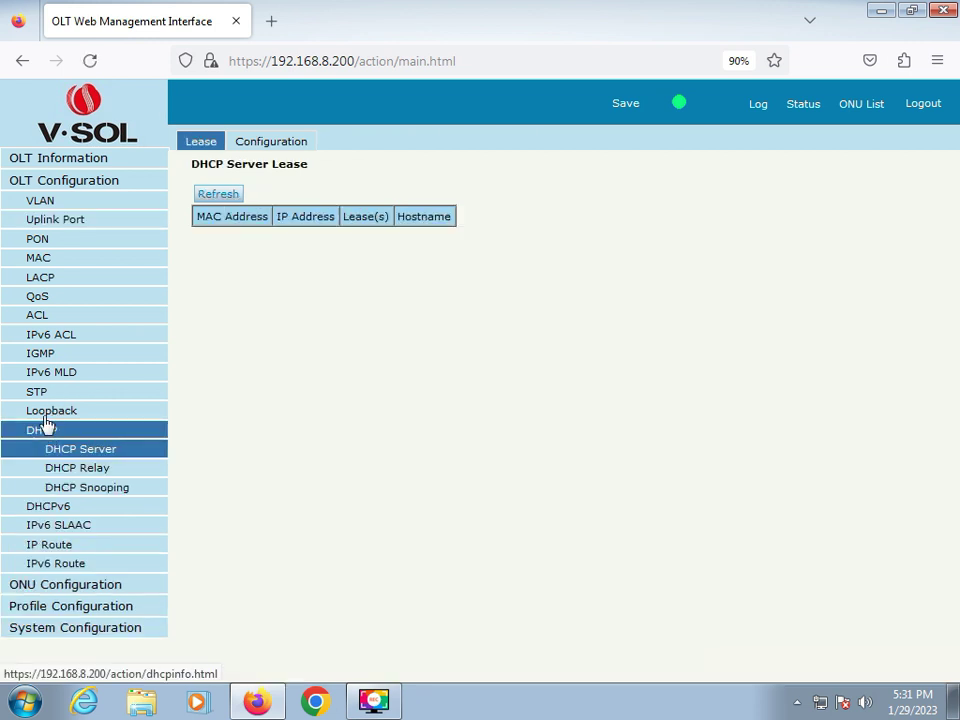
drag(191, 165, 341, 174)
click(355, 178)
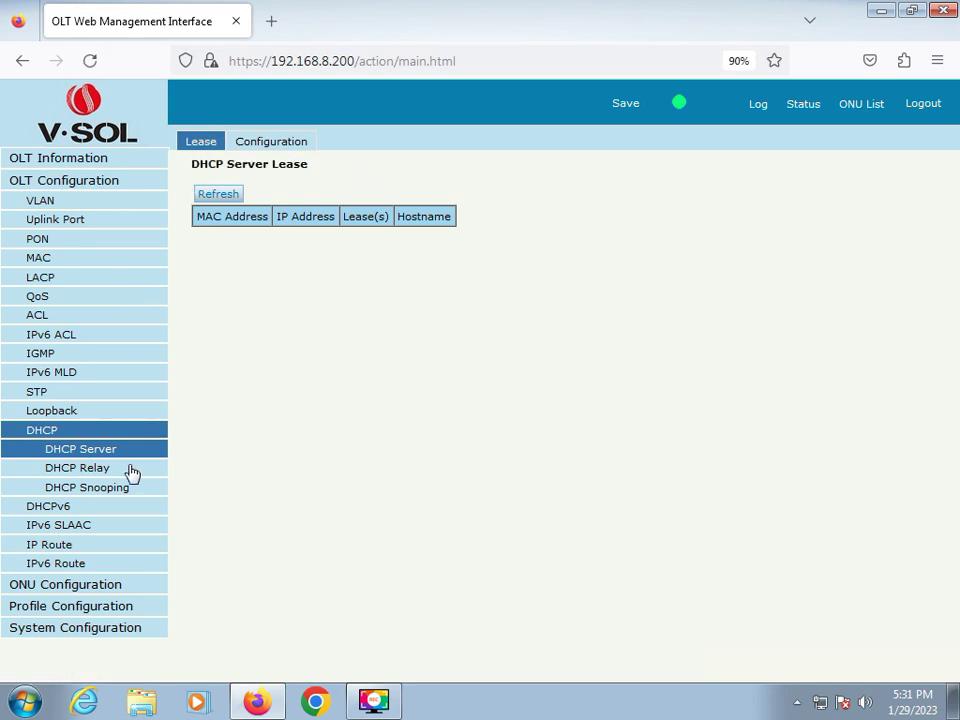
click(96, 497)
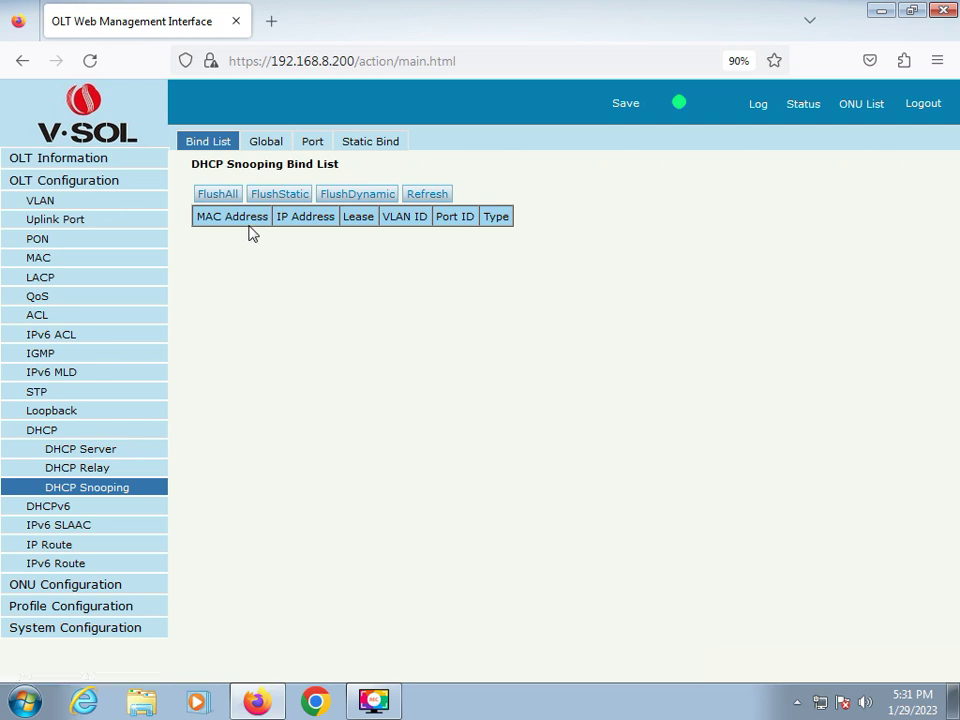
drag(193, 166, 336, 166)
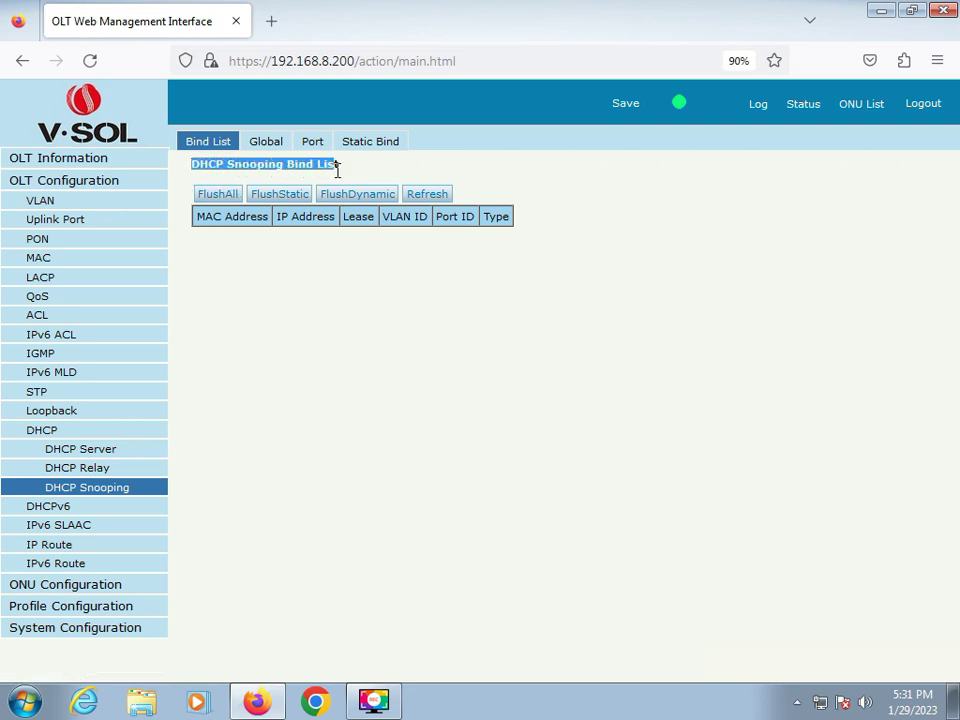
click(398, 171)
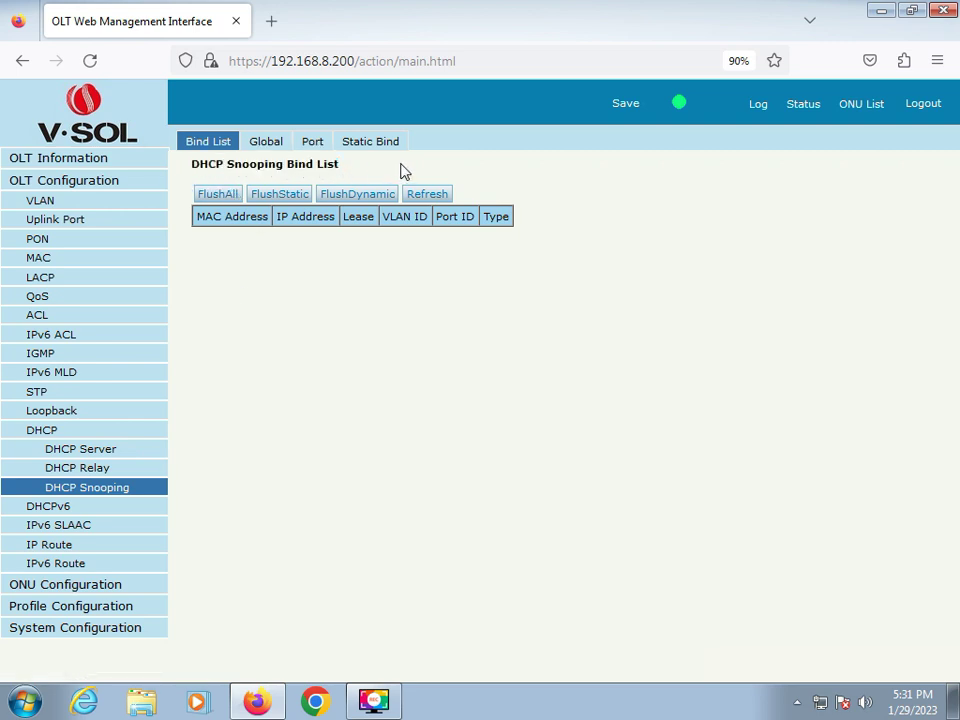
Step: Enable DHCP Snooping in its global configuration and submit the snooping settings with Option82 Control enabled
click(267, 144)
drag(191, 191, 281, 196)
click(291, 197)
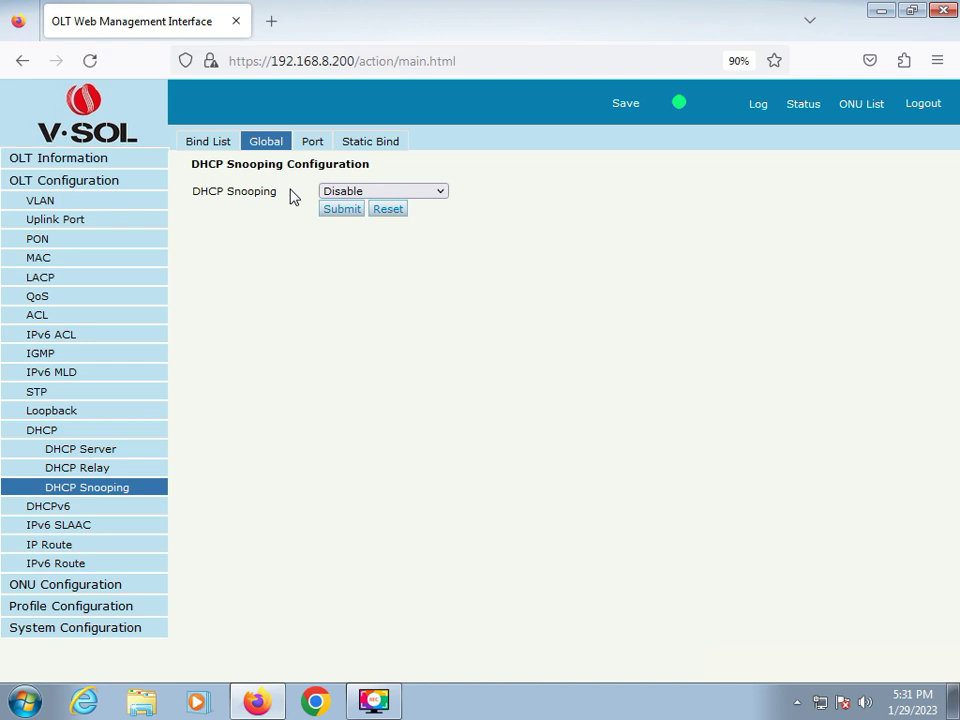
click(350, 192)
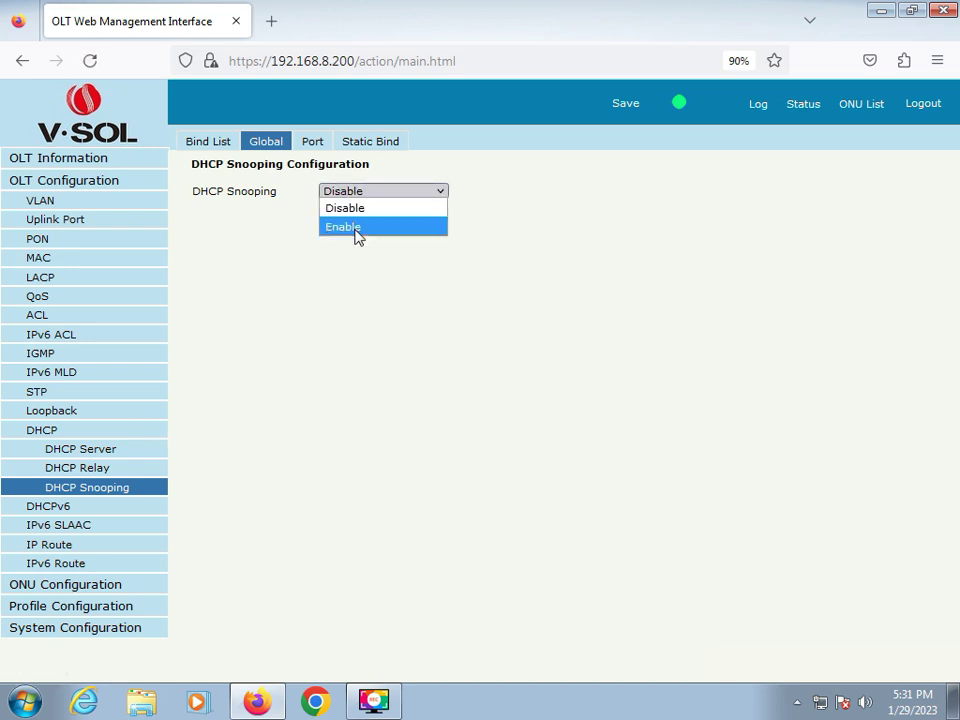
click(356, 228)
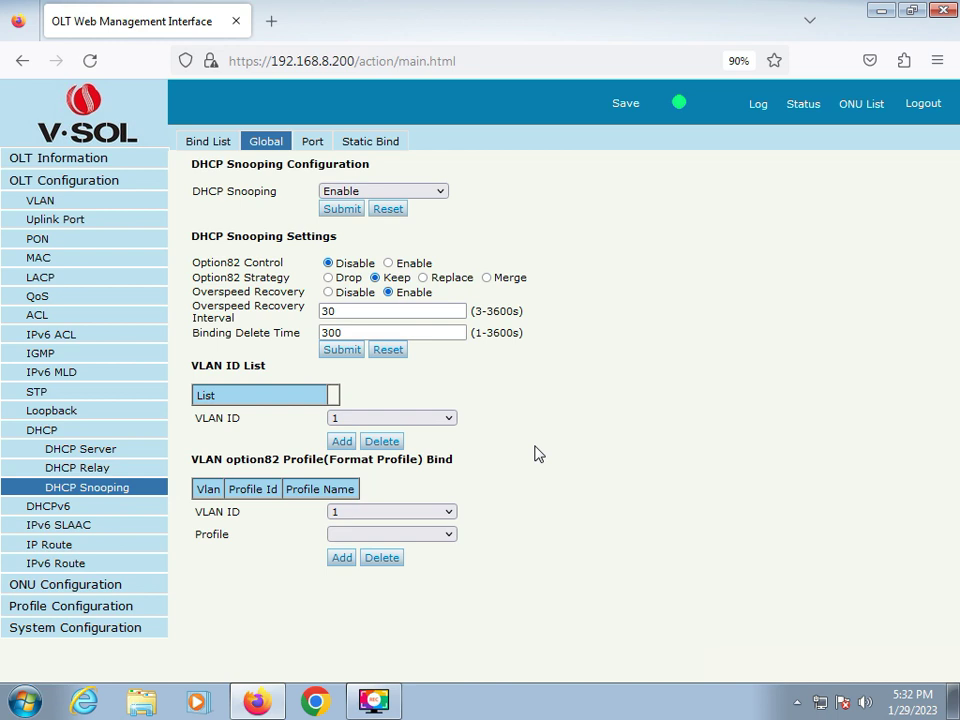
click(340, 215)
click(342, 352)
Step: Add VLAN 400 to the DHCP snooping VLAN ID list
drag(191, 366, 309, 377)
click(309, 377)
click(395, 420)
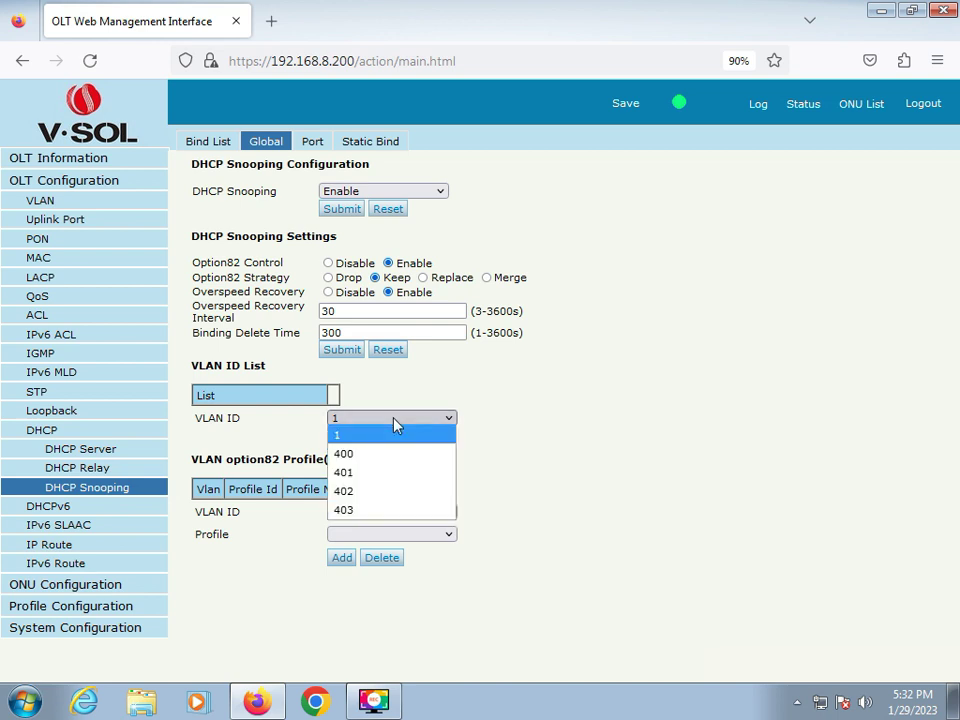
click(356, 454)
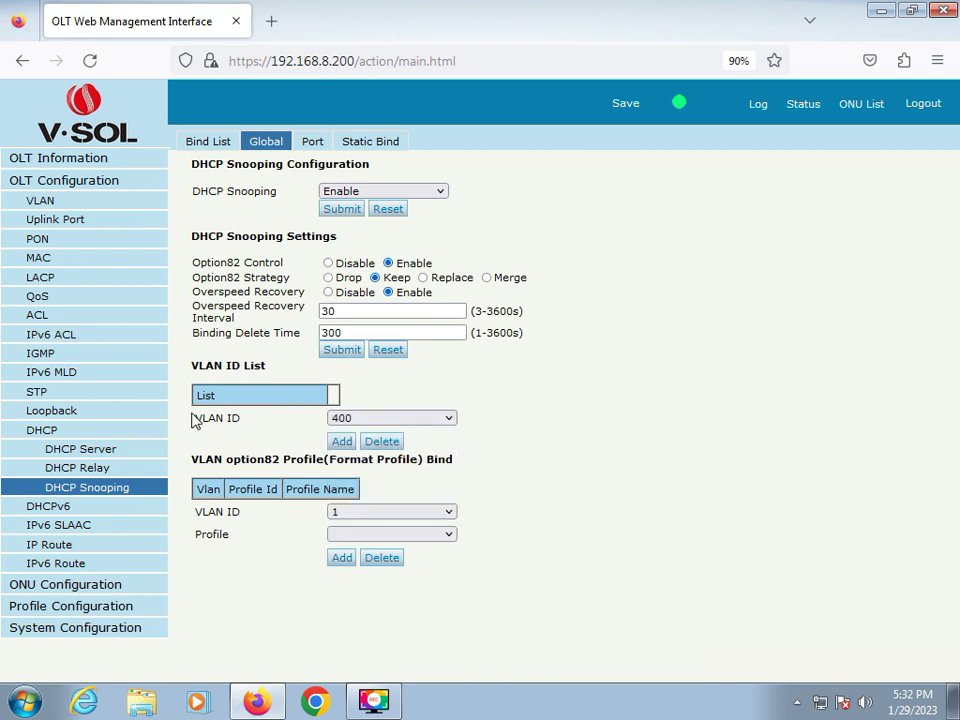
drag(197, 395, 334, 392)
click(341, 441)
drag(197, 400, 403, 401)
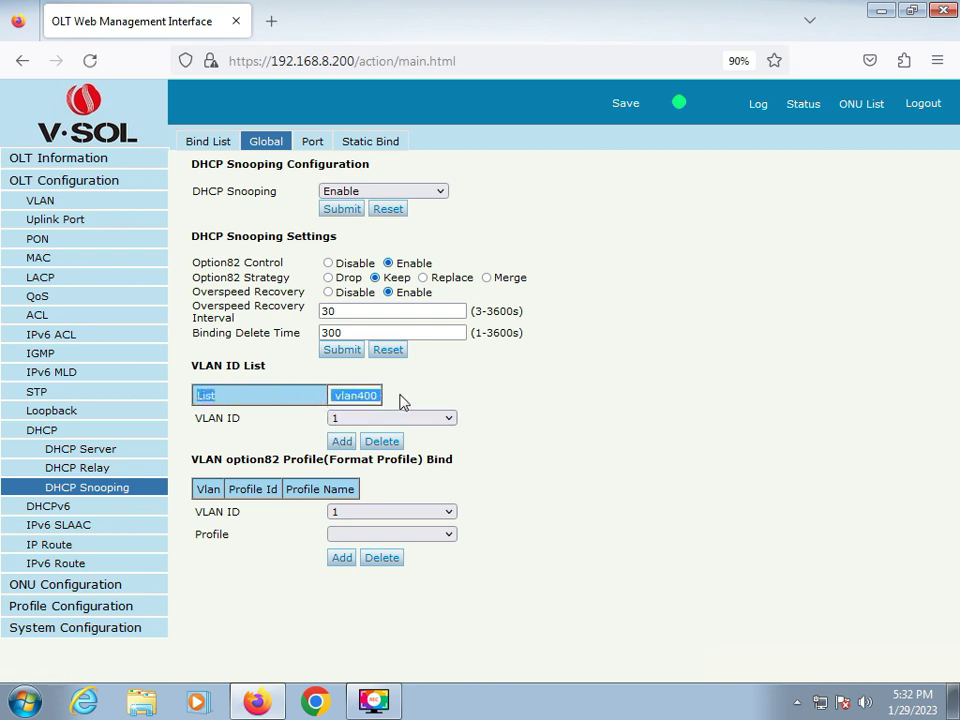
click(394, 406)
Step: Add VLAN 401 to the DHCP snooping VLAN ID list
click(364, 419)
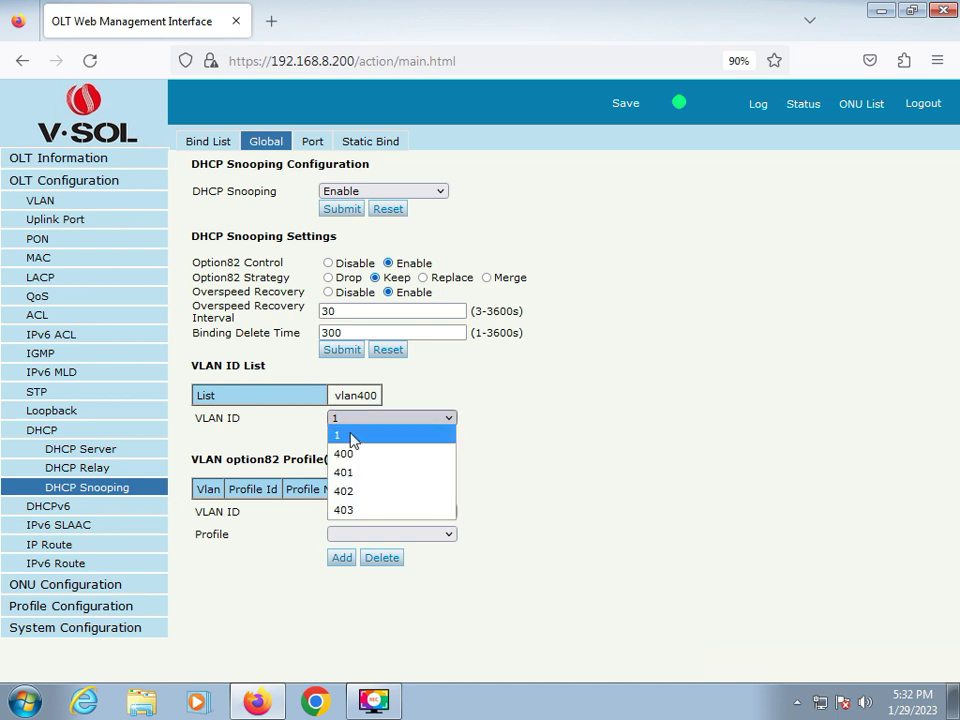
click(350, 472)
click(341, 441)
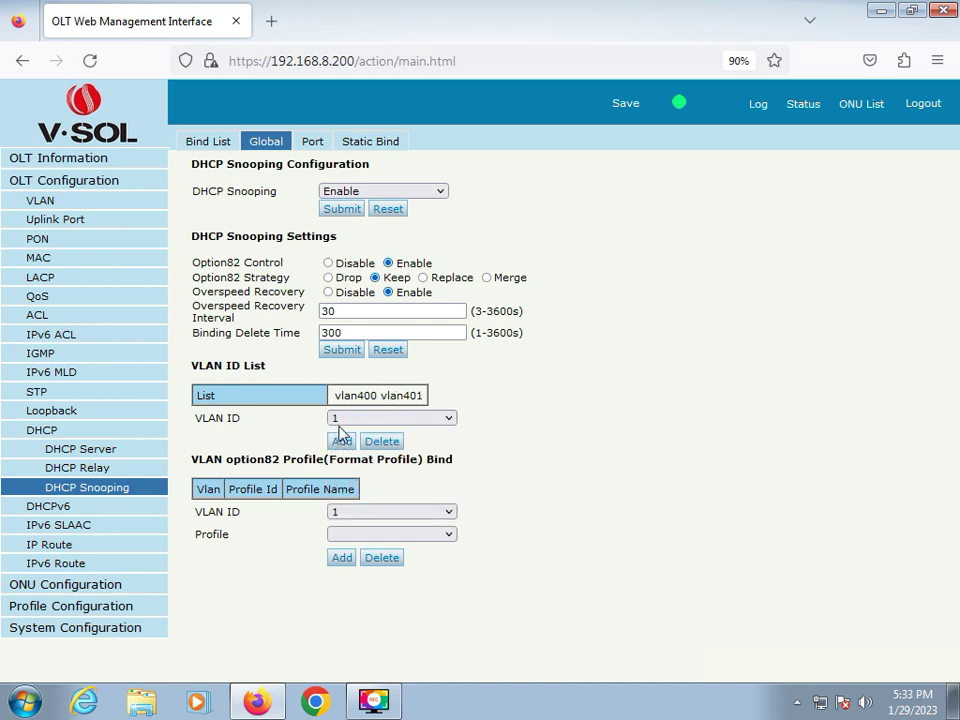
drag(199, 392, 465, 396)
click(465, 396)
Step: Add VLAN 402 to the DHCP snooping VLAN ID list
click(397, 418)
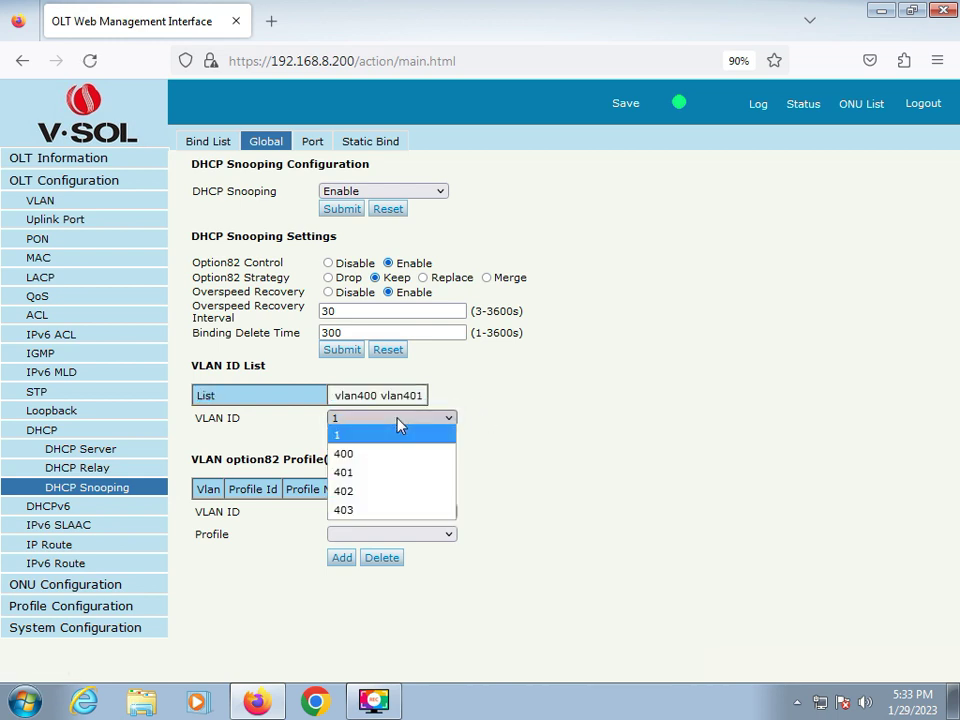
click(360, 494)
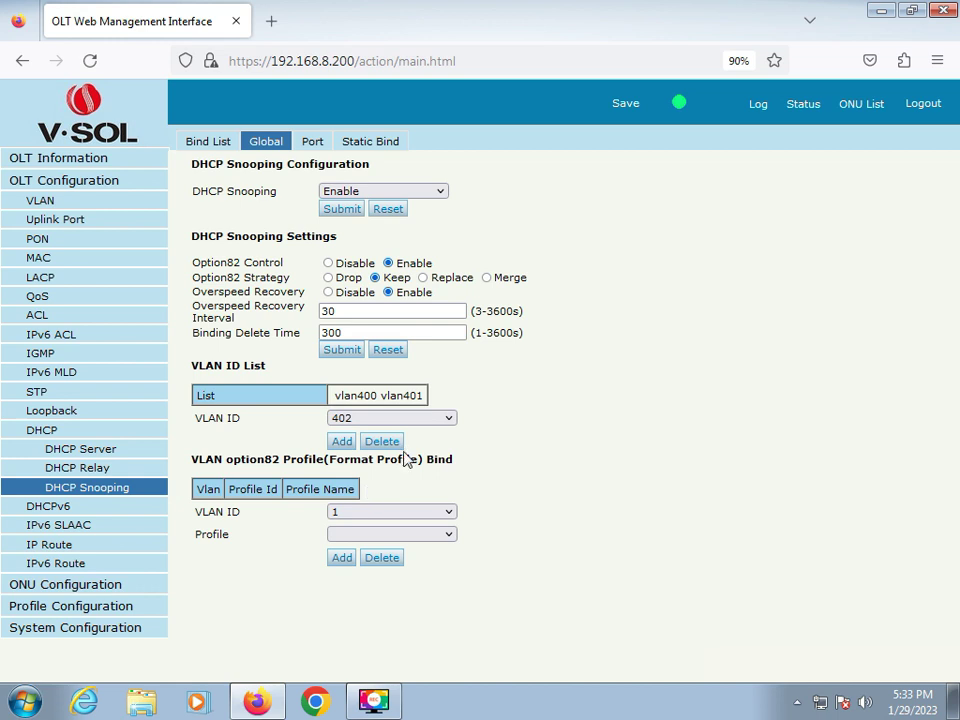
click(340, 442)
drag(201, 398, 476, 400)
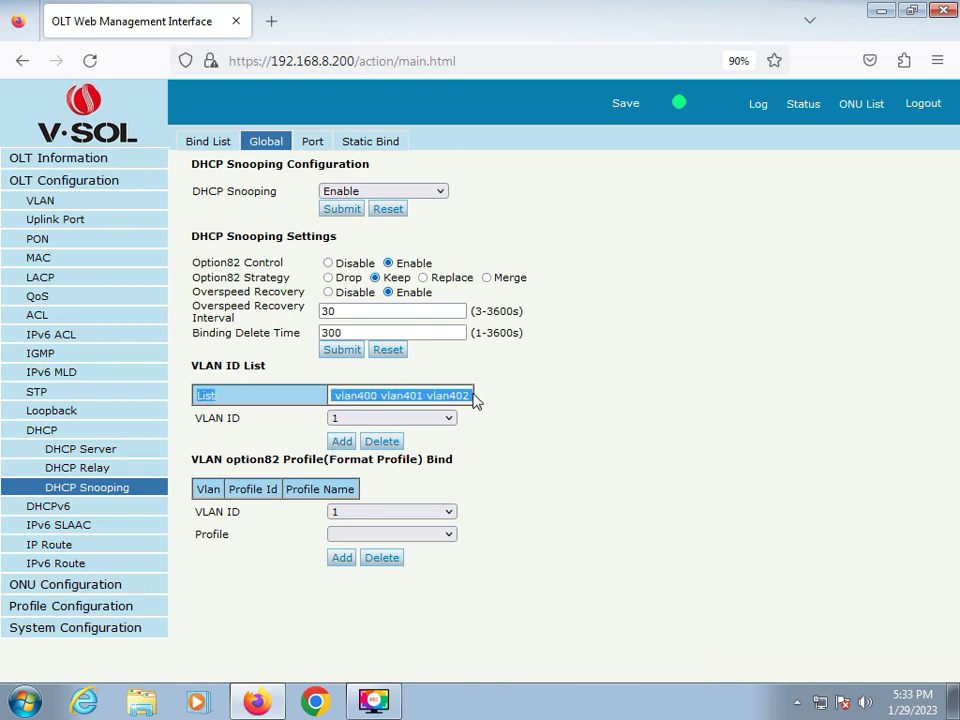
click(540, 410)
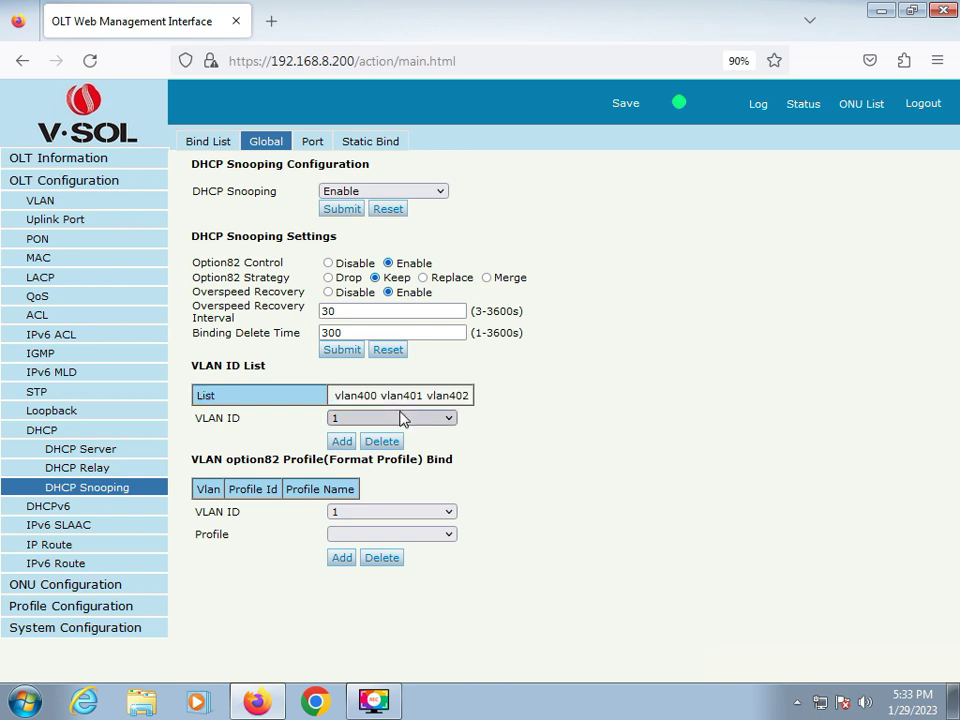
Step: Add VLAN 403 to the DHCP snooping VLAN ID list and check the list
click(430, 418)
click(360, 512)
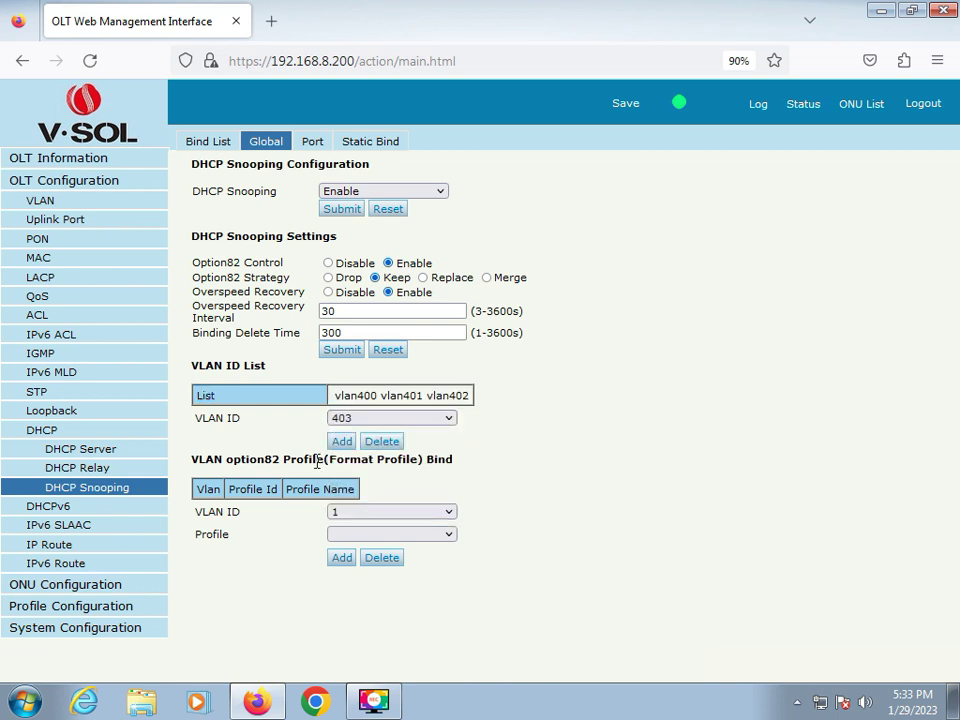
click(337, 444)
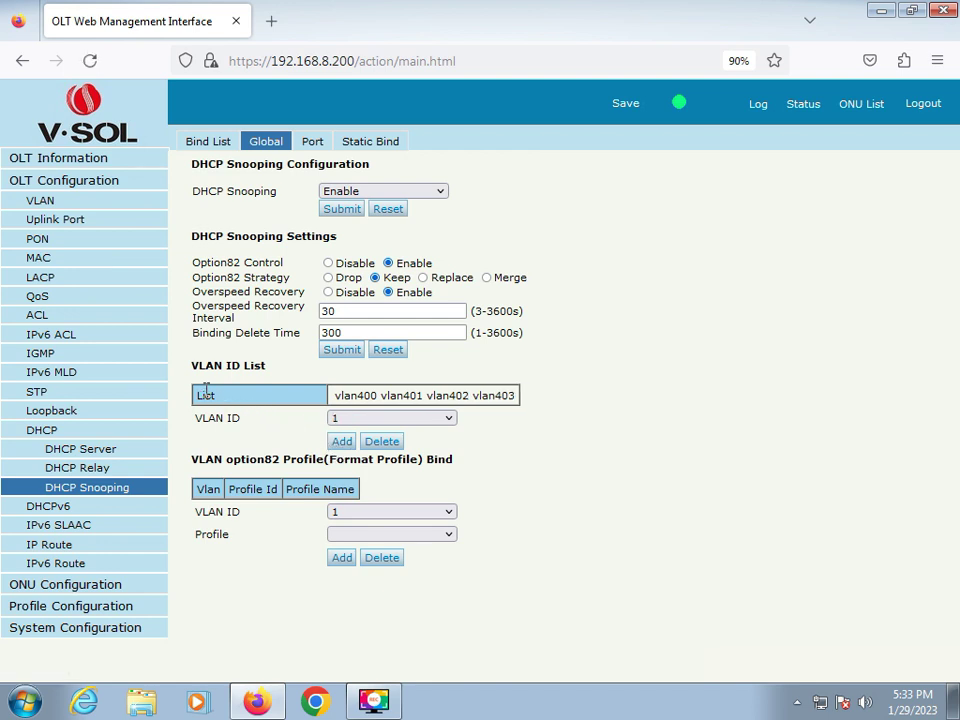
double_click(265, 398)
drag(265, 398, 524, 398)
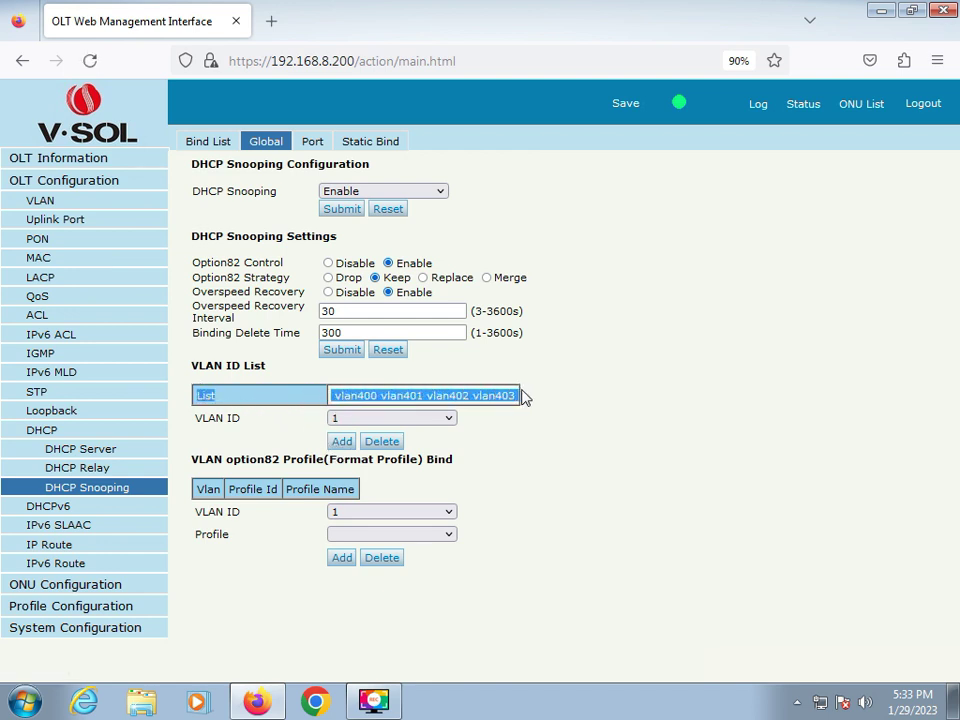
click(641, 400)
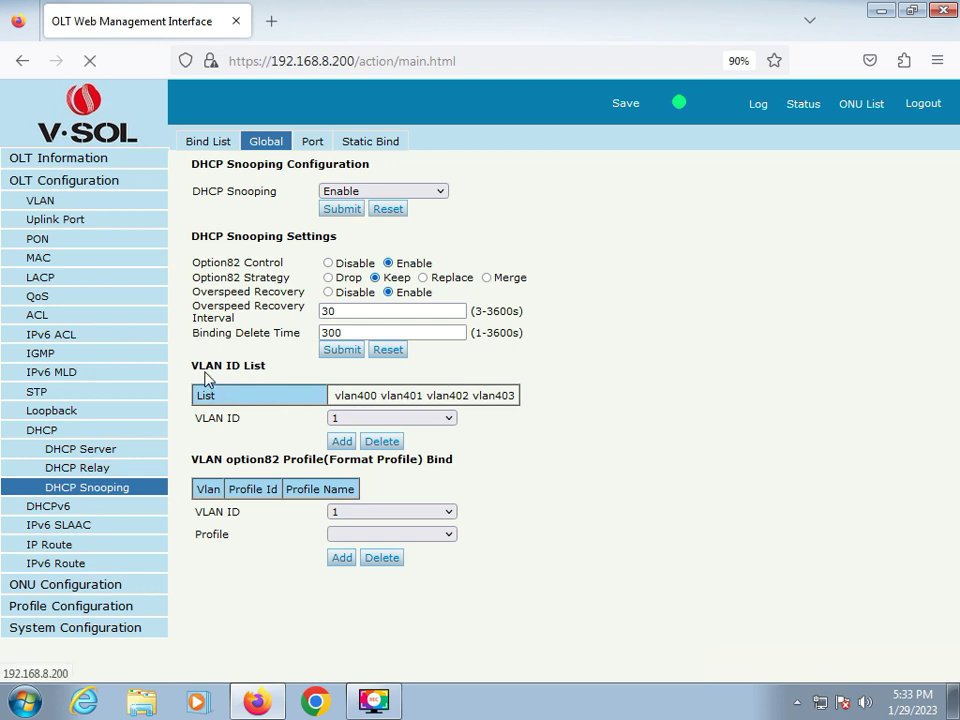
drag(193, 369, 272, 374)
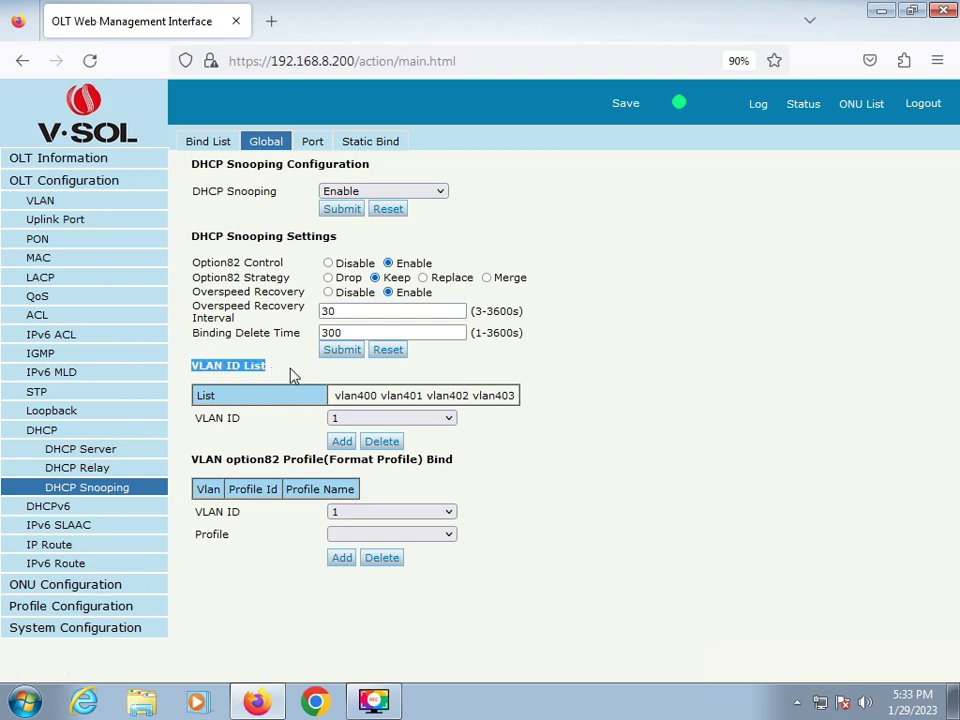
click(299, 372)
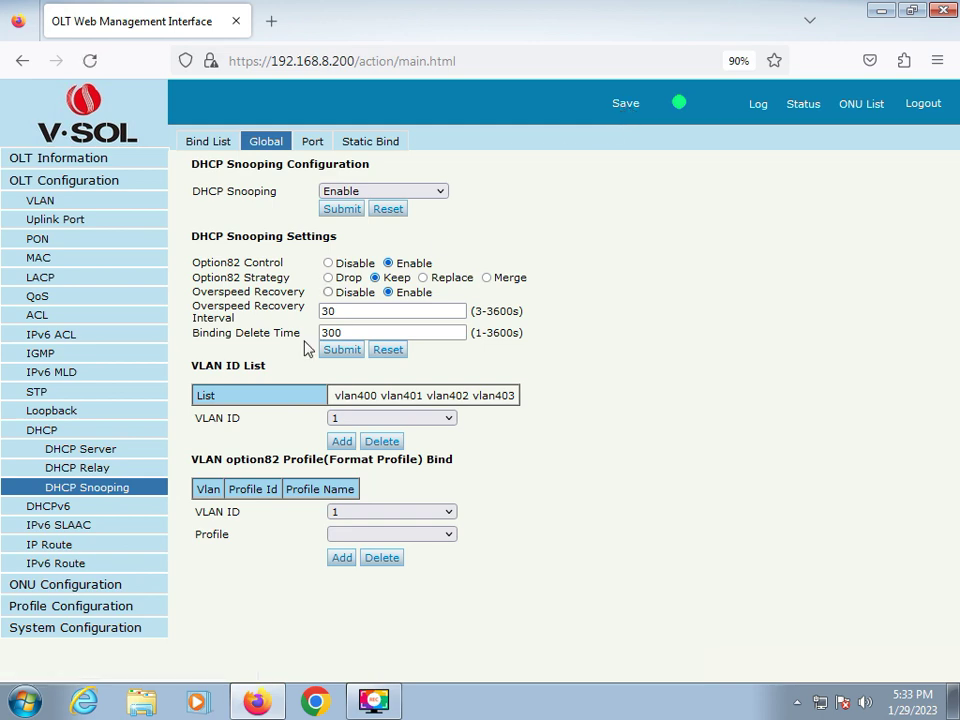
Step: Save the OLT configuration from the device management configuration file settings and confirm the save
click(99, 628)
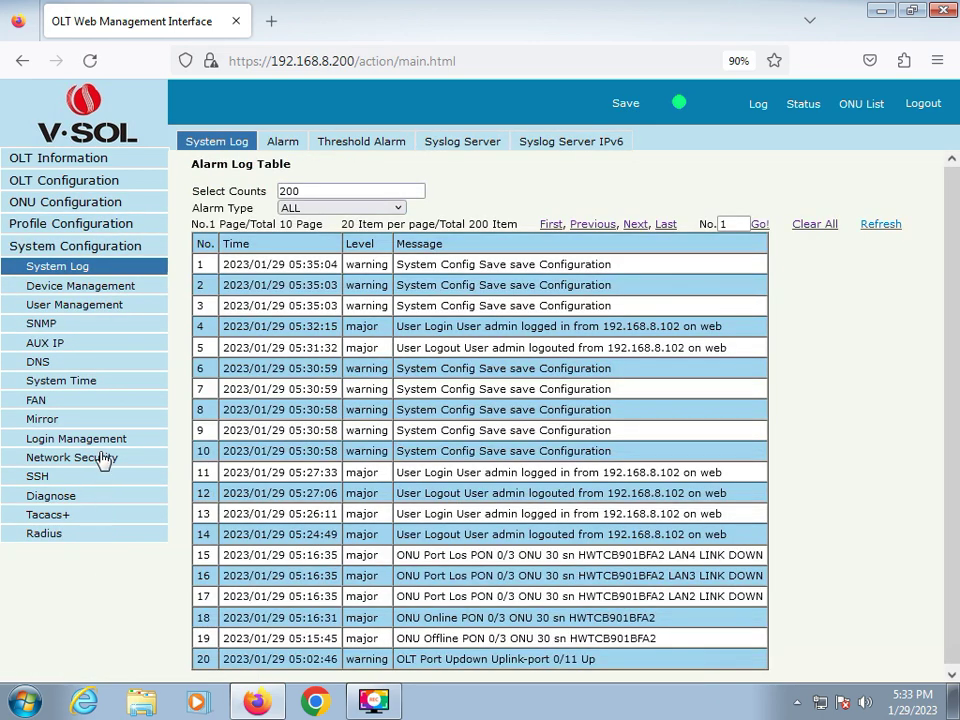
click(131, 287)
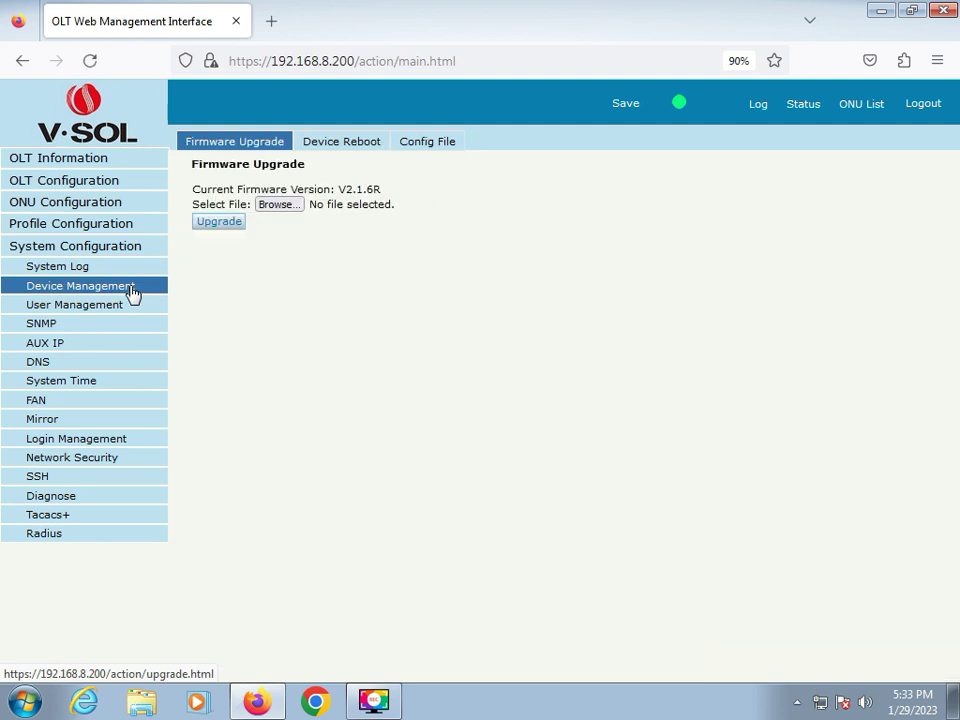
click(423, 149)
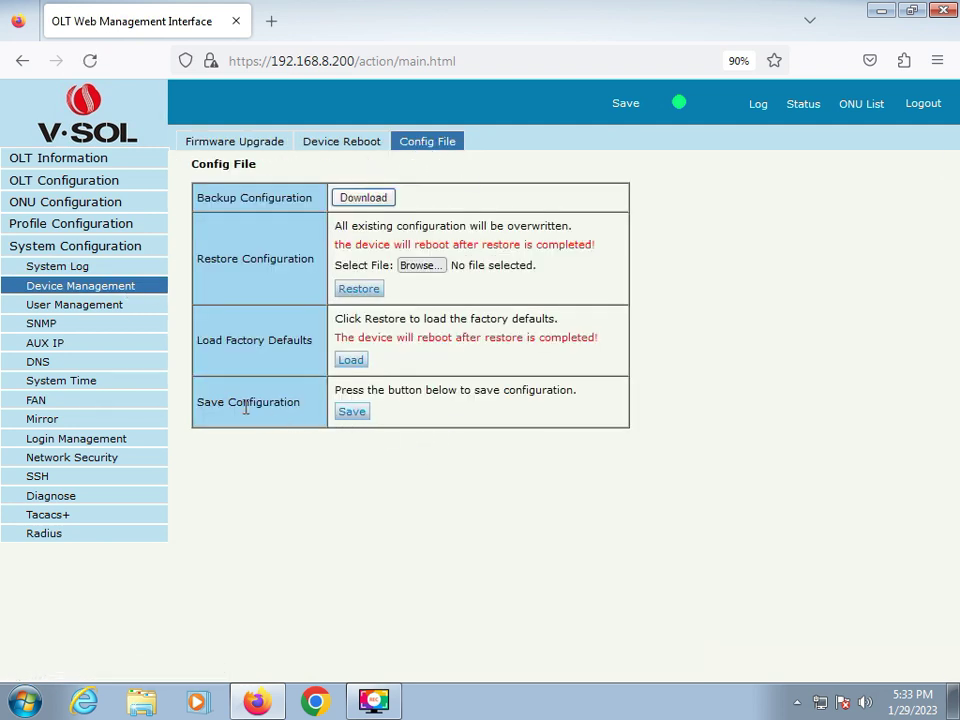
drag(196, 403, 297, 403)
drag(420, 385, 600, 398)
click(615, 408)
click(352, 412)
double_click(308, 375)
drag(372, 378, 511, 371)
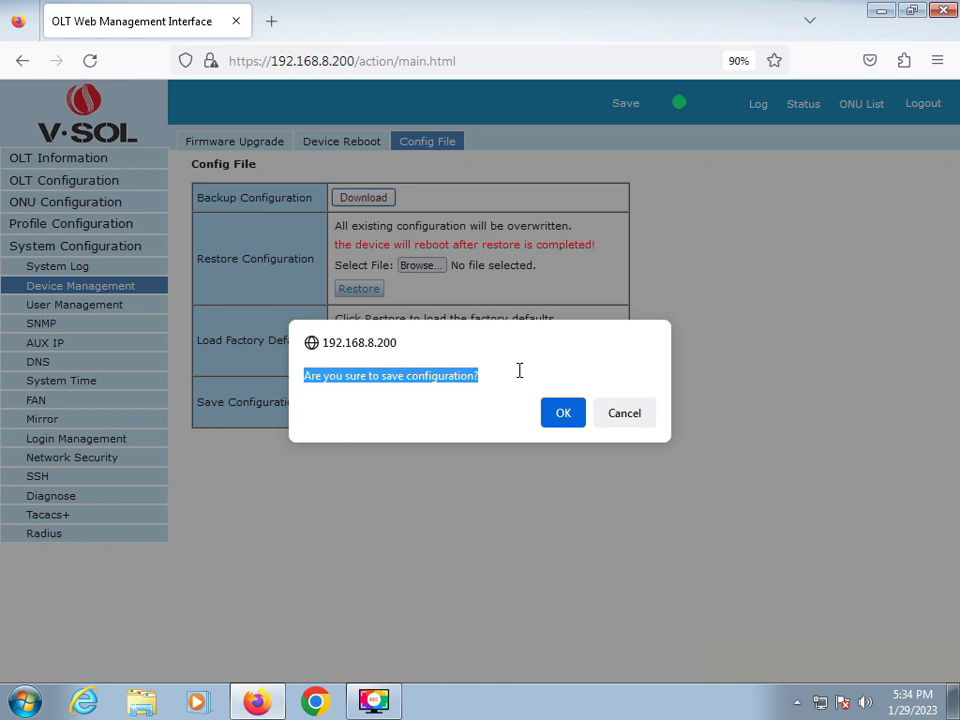
click(562, 414)
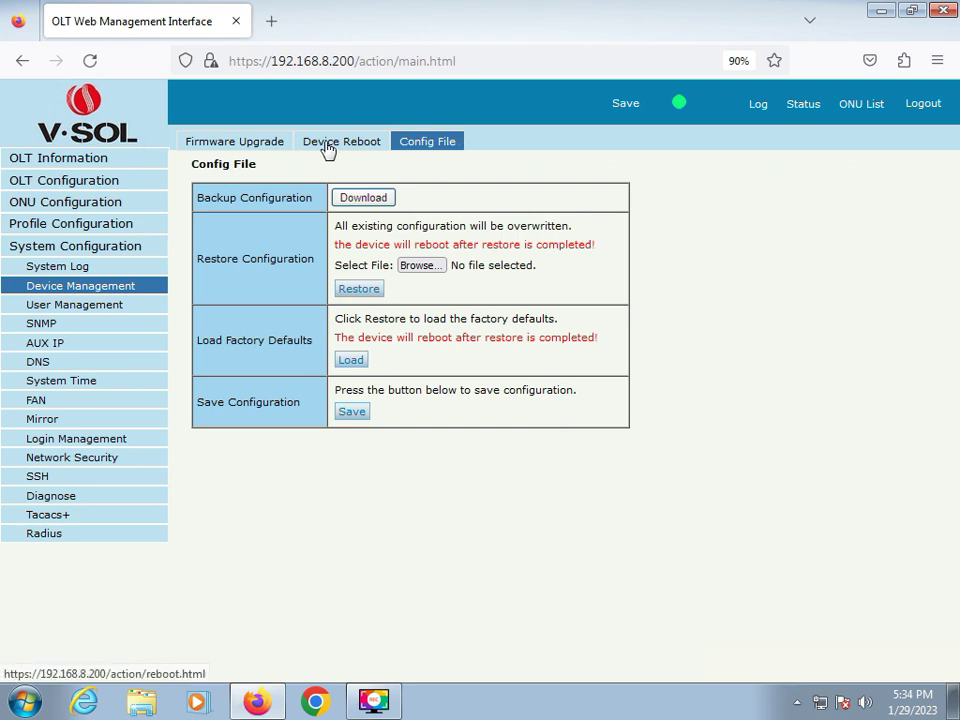
Step: Examine the DHCP snooping bind list, refreshing it and checking the MAC address and IP address entries
click(66, 186)
click(104, 454)
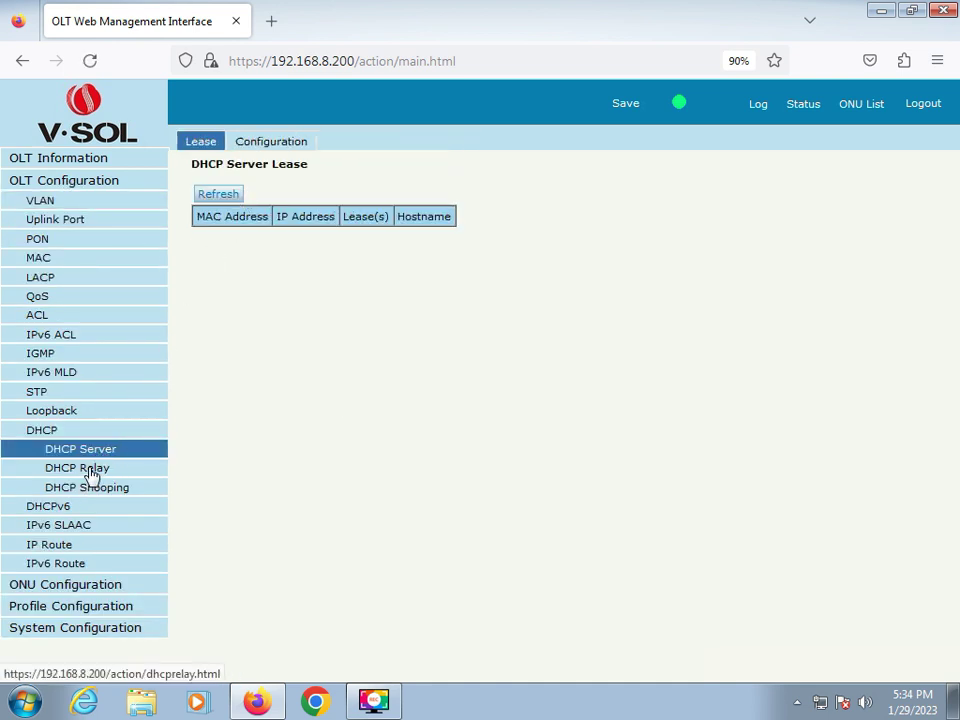
click(91, 472)
click(82, 492)
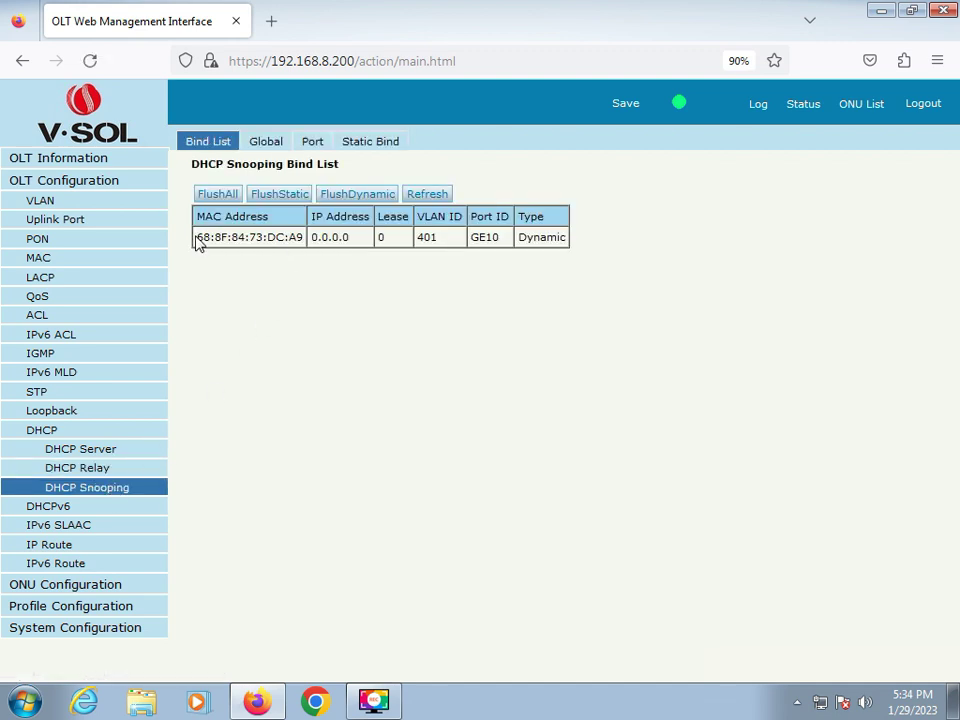
drag(197, 244, 381, 237)
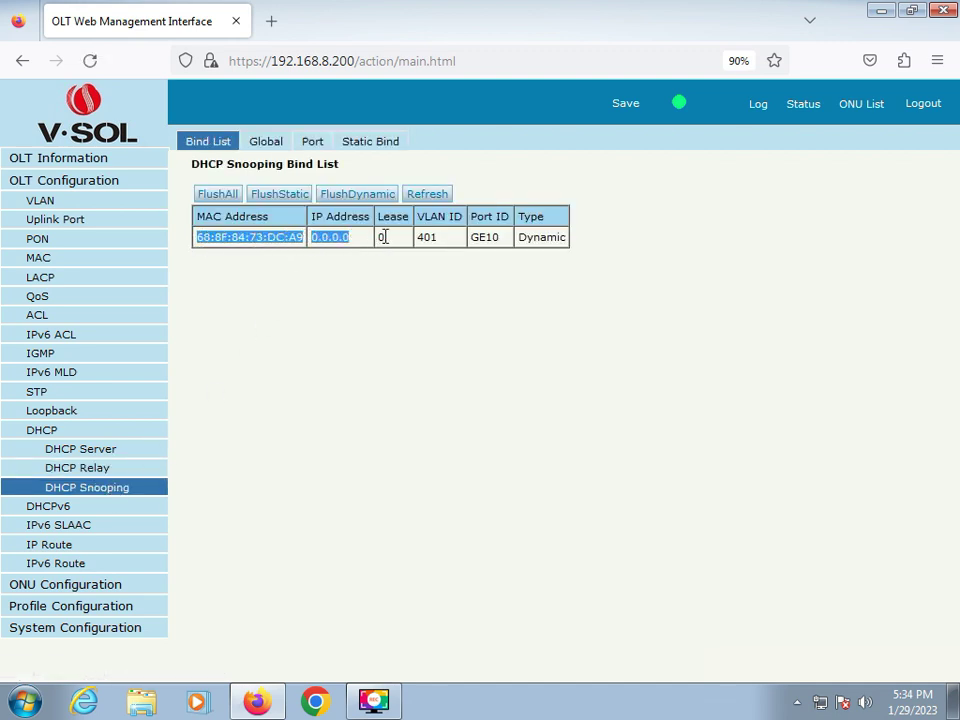
click(336, 255)
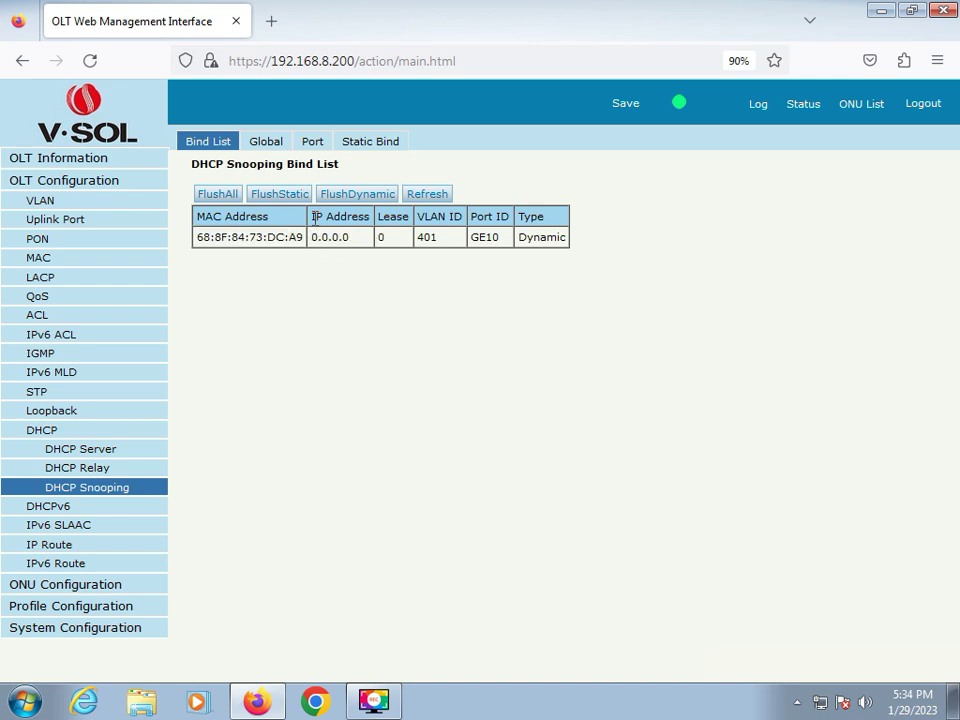
drag(328, 218, 358, 268)
click(321, 250)
click(443, 196)
drag(312, 217, 364, 246)
Step: Display the OLT device information and save the configuration once more
click(58, 161)
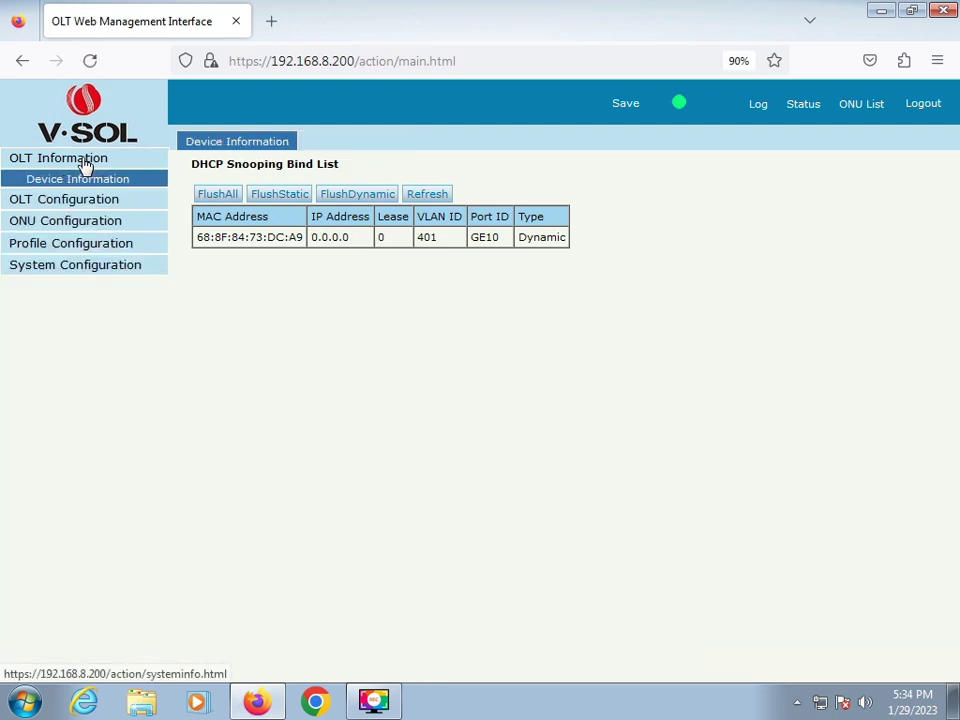
click(84, 186)
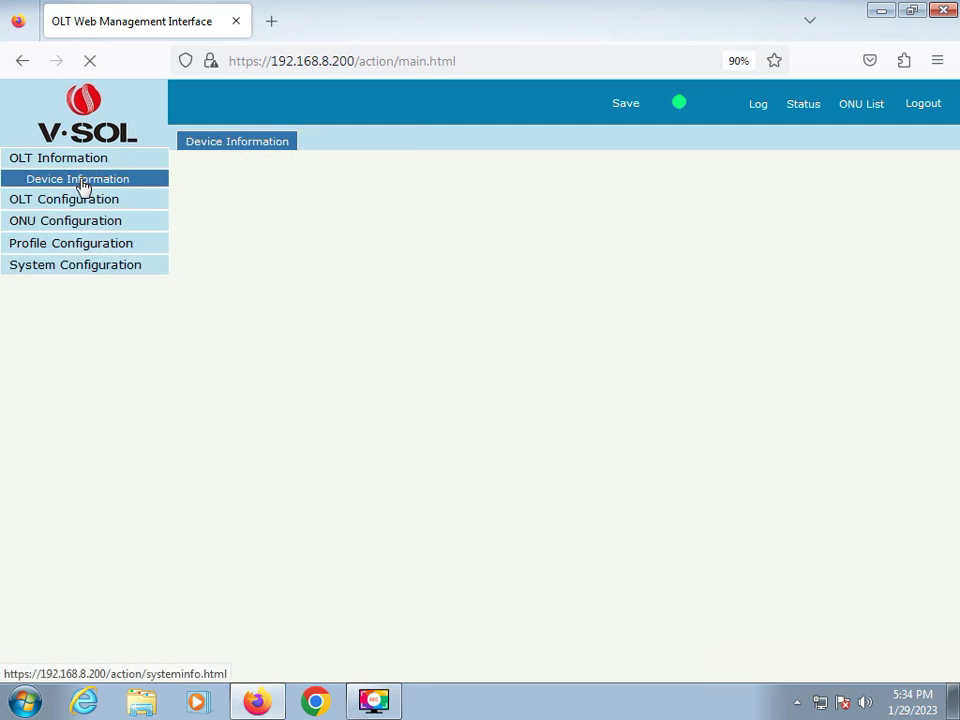
click(624, 104)
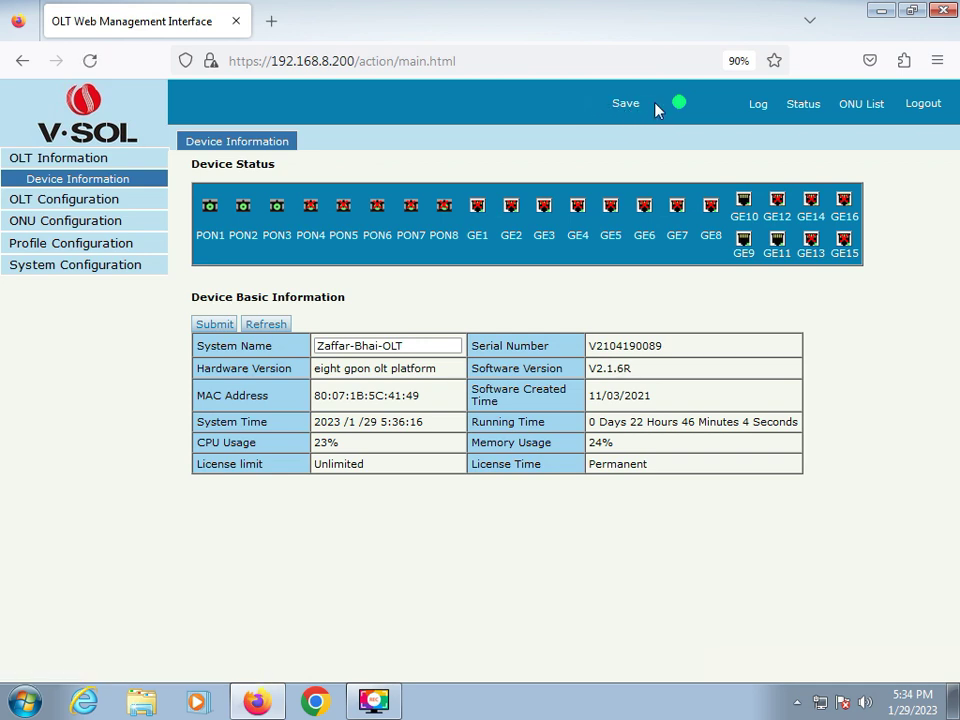
Step: Log out of the OLT management interface and close the browser
click(919, 108)
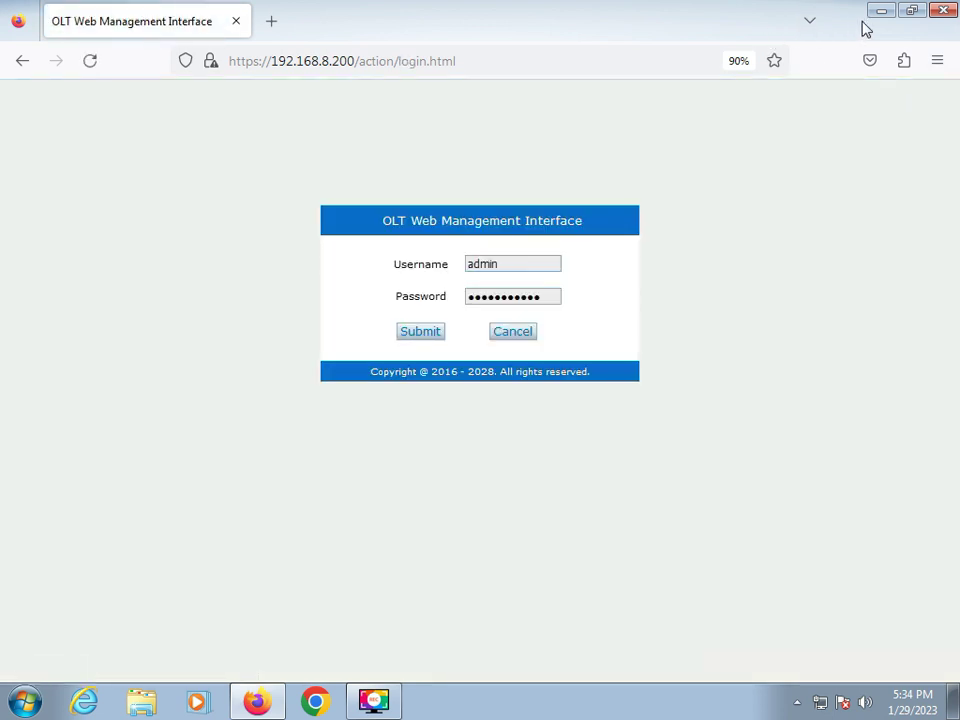
click(943, 11)
right_click(345, 156)
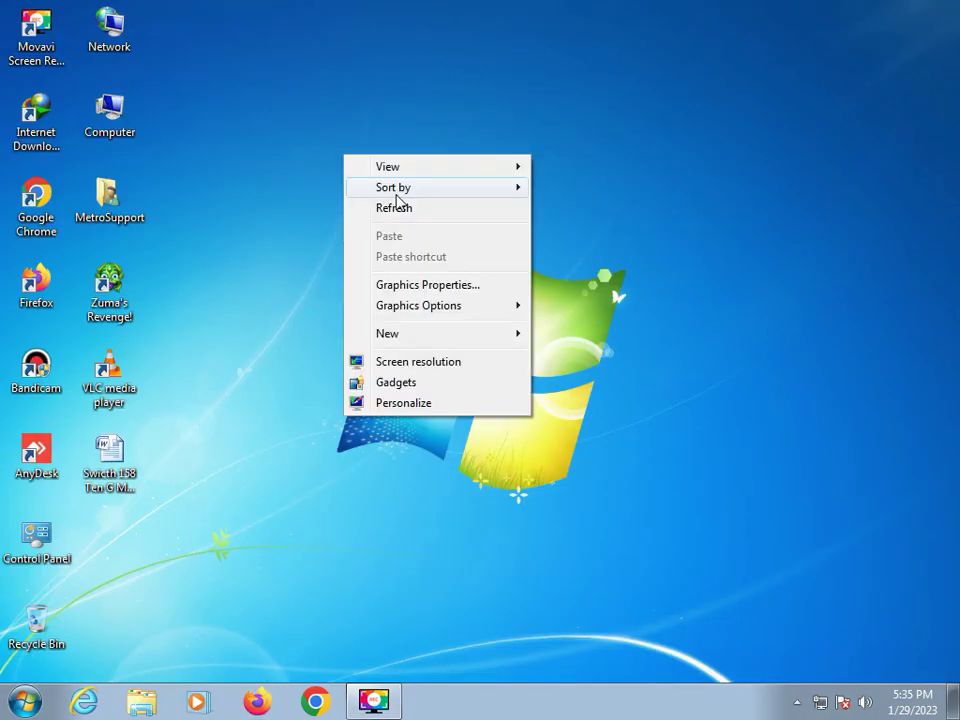